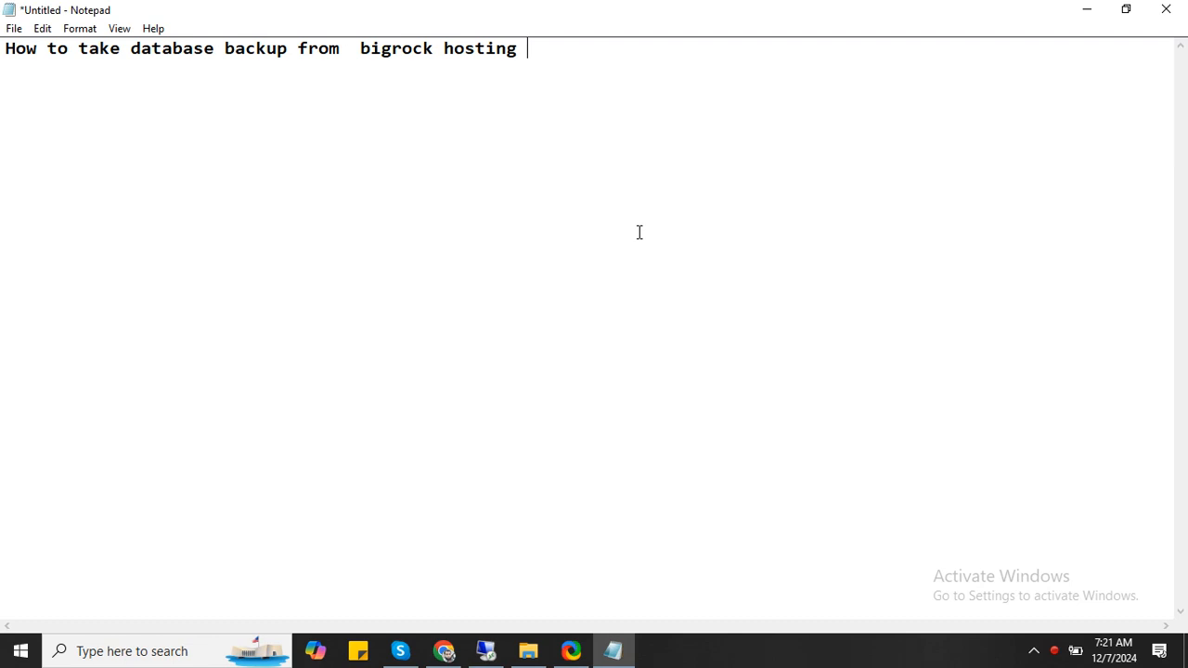
Switch to the remote desktop session and open the Plesk control panel for the assammatrimonial.in hosting order.
{"action": "left_click", "coordinate": [486, 651]}
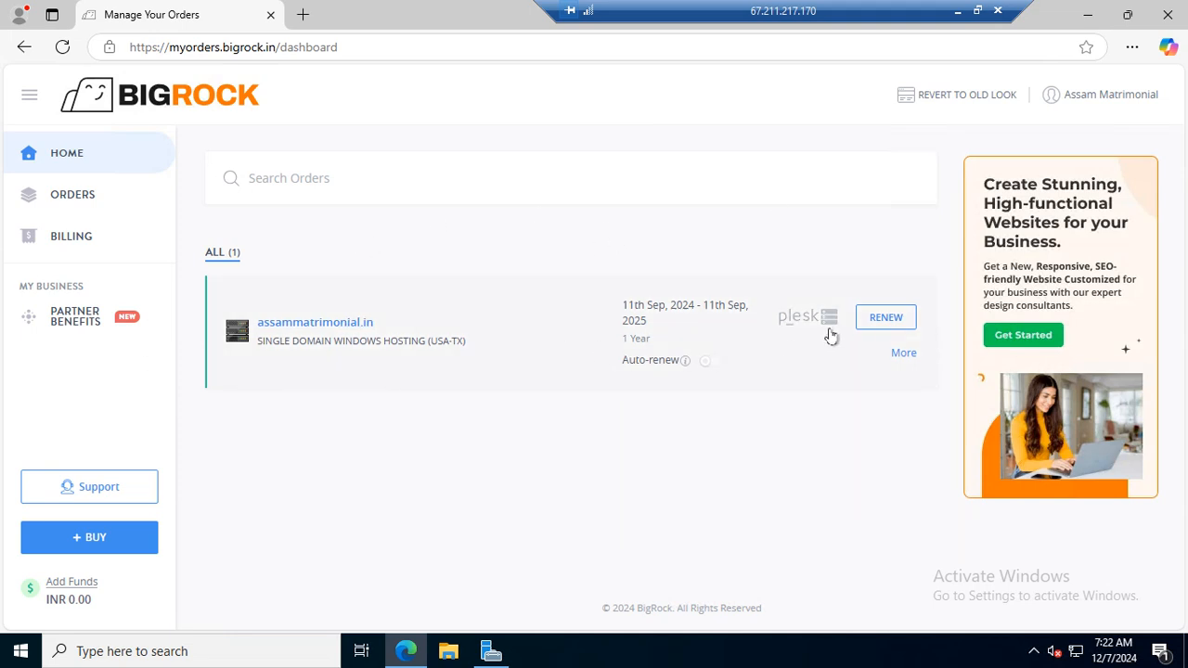
{"action": "left_click", "coordinate": [791, 332]}
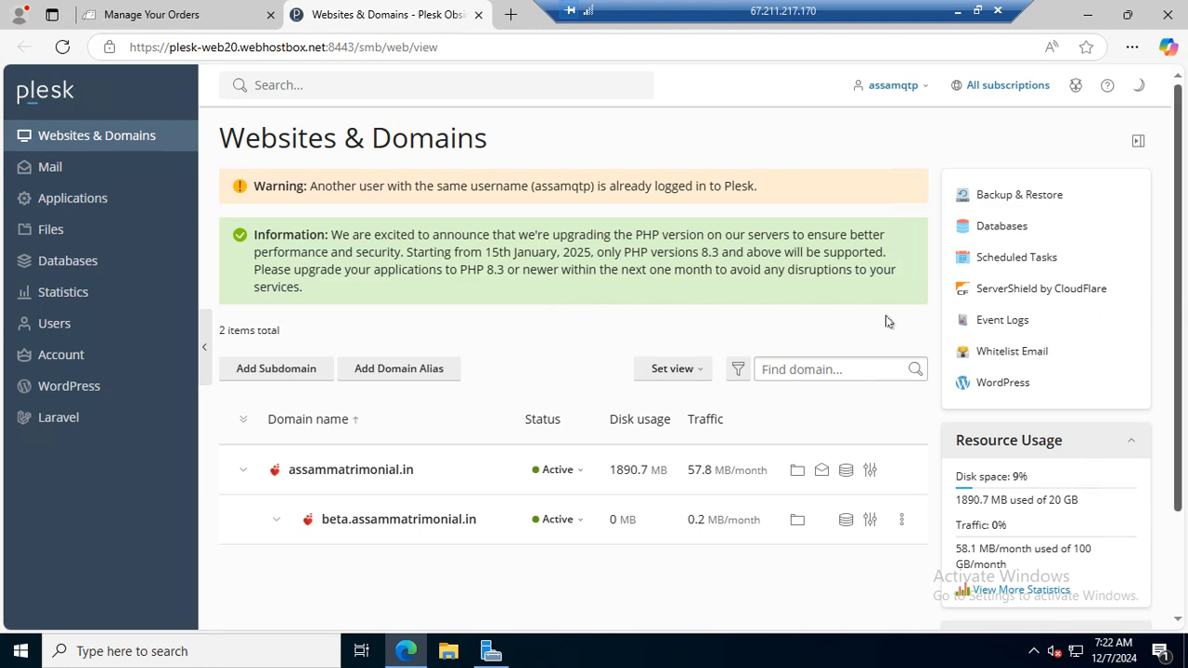
Reload the Websites & Domains page and expand the assammatrimonial.in domain to examine its details.
{"action": "left_click", "coordinate": [110, 137]}
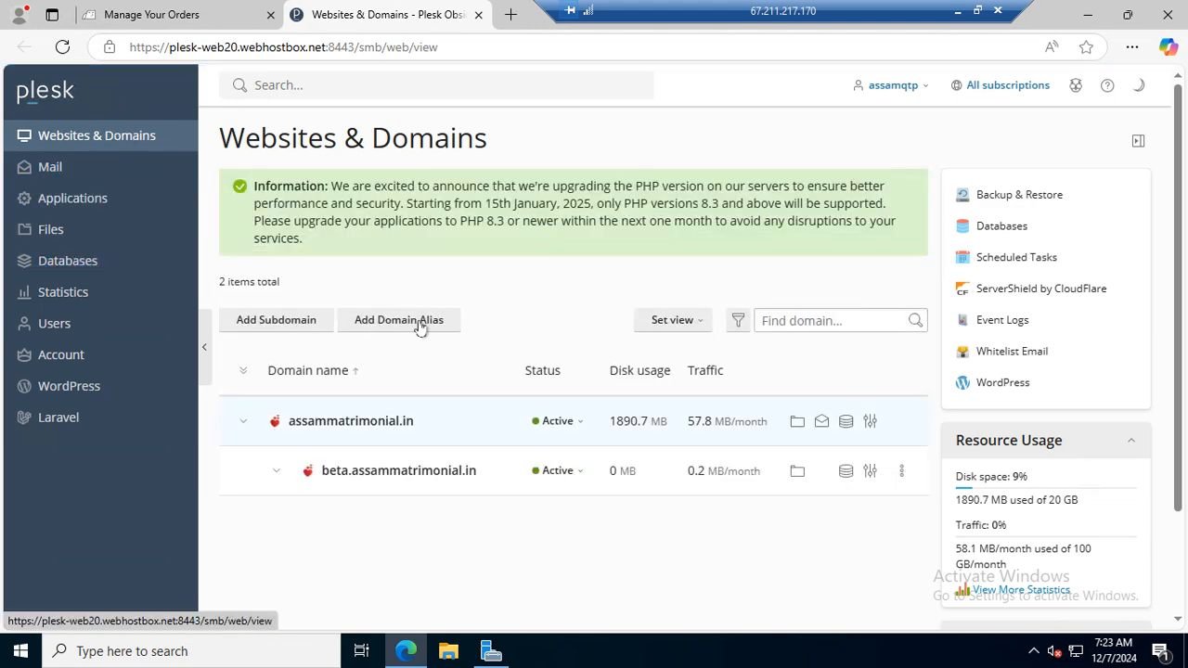
{"action": "left_click", "coordinate": [244, 427]}
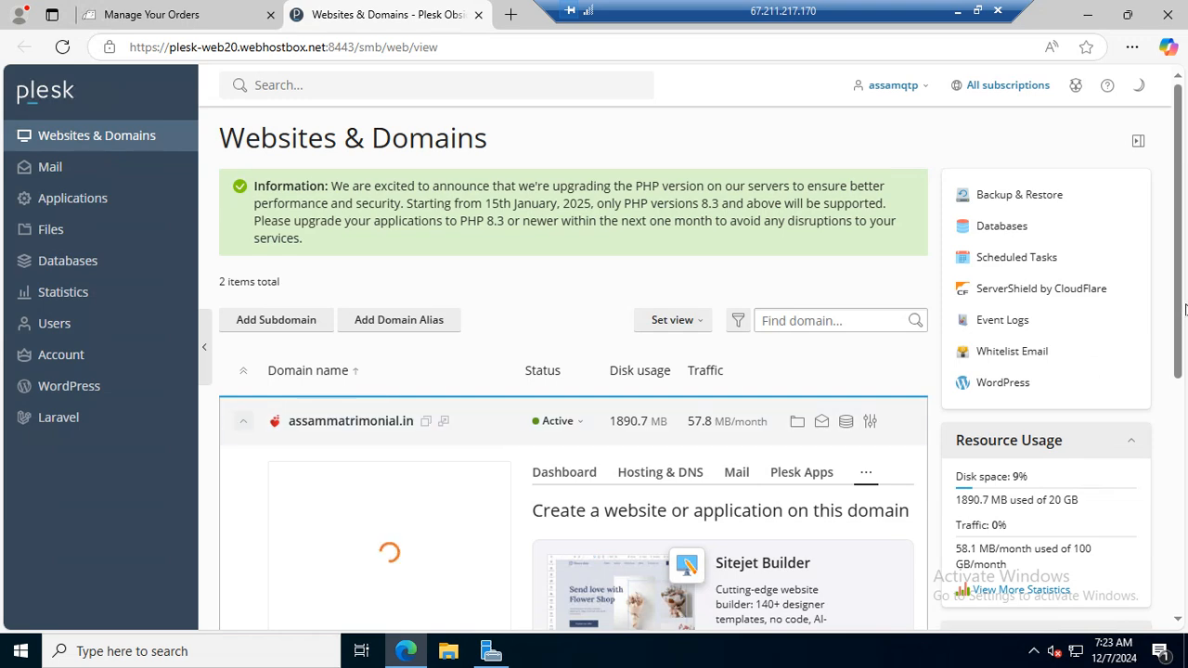
{"action": "scroll", "coordinate": [1184, 309], "scroll_direction": "down", "scroll_amount": 1}
{"action": "scroll", "coordinate": [1184, 309], "scroll_direction": "up", "scroll_amount": 1}
Start a dump export of AssamMatrimonialDB from the Databases page and enable automatic download of the dump after creation.
{"action": "left_click", "coordinate": [86, 265]}
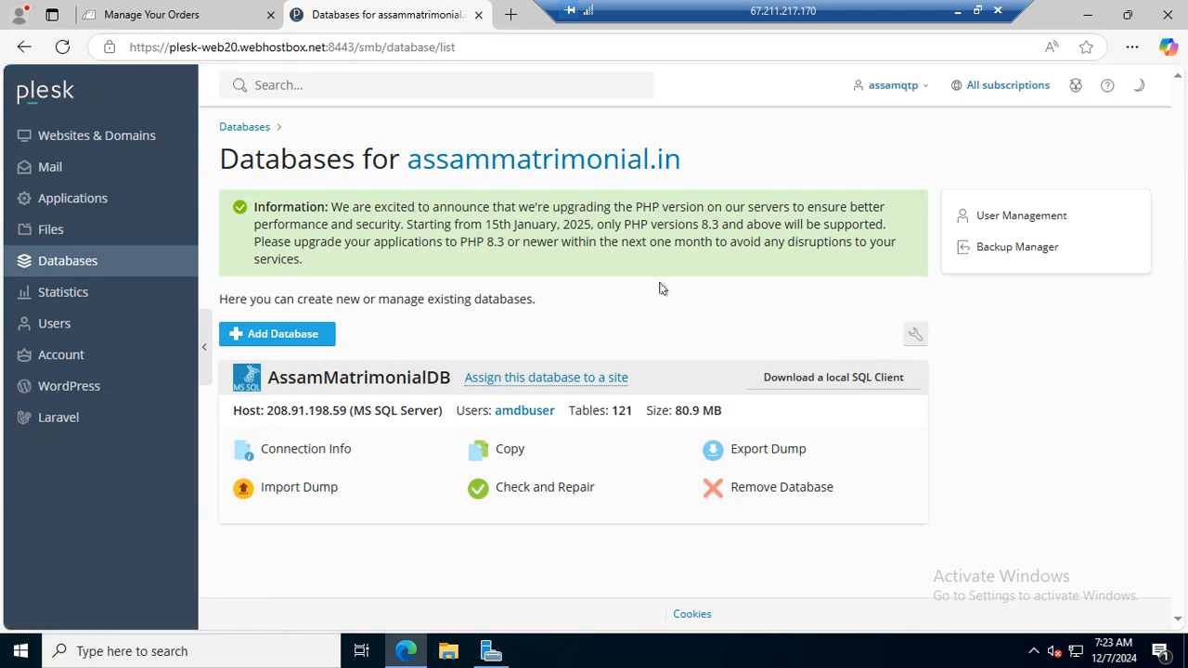
{"action": "left_click", "coordinate": [767, 450]}
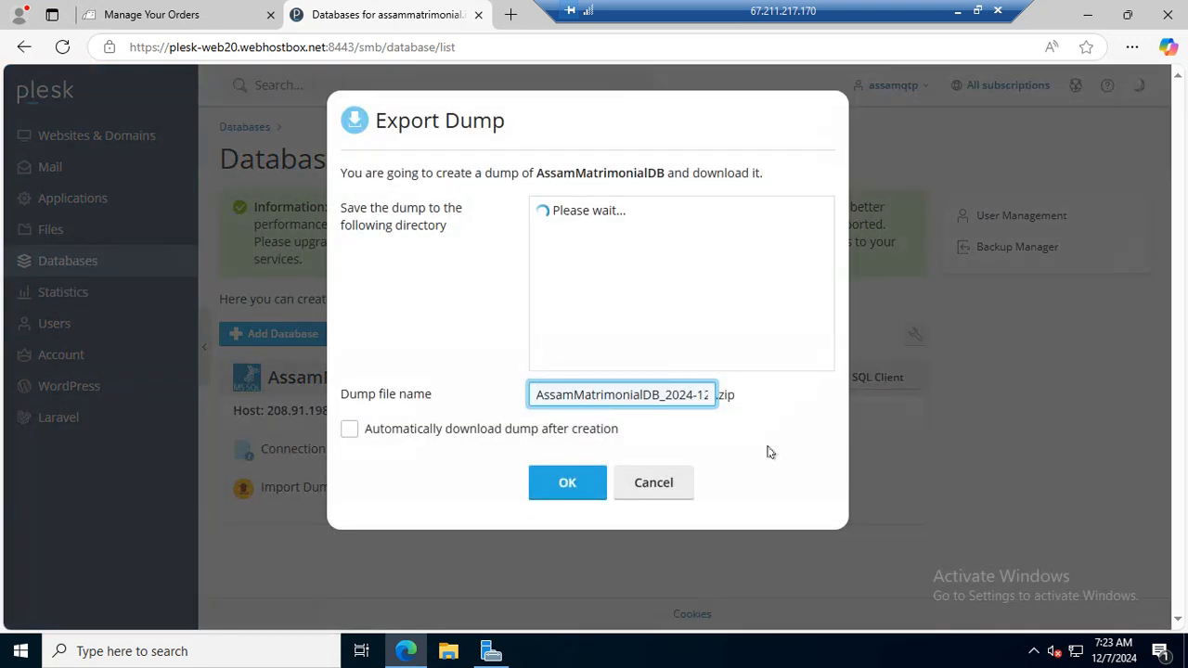
{"action": "left_click", "coordinate": [348, 428]}
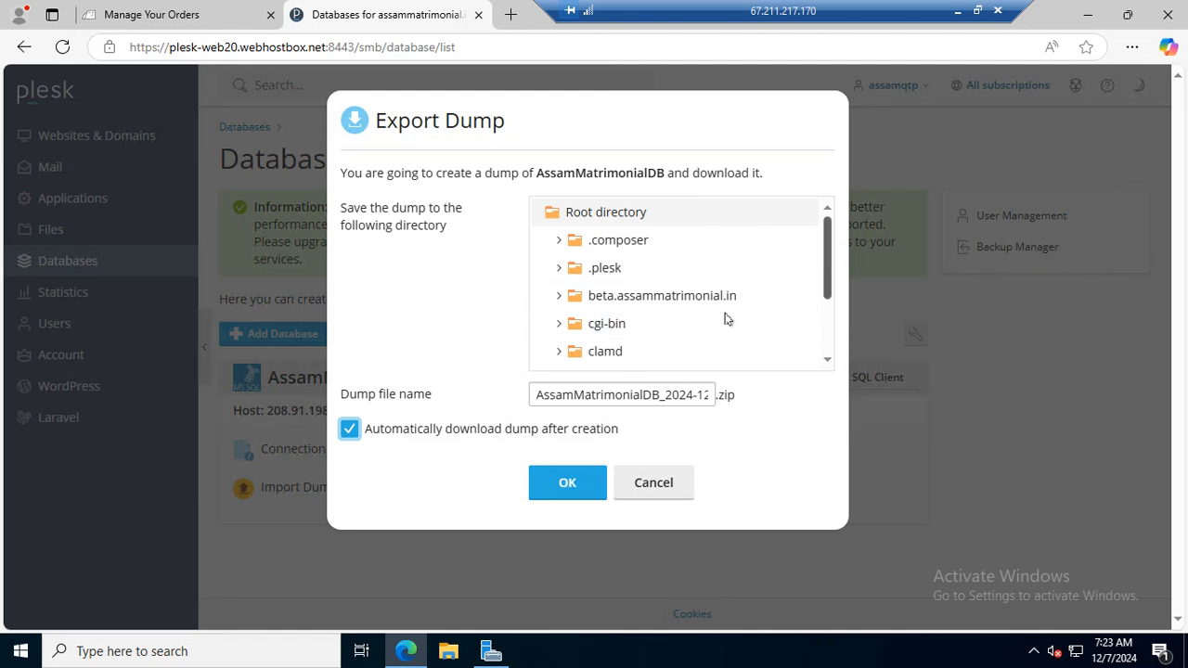
Name the dump file asm-db-backup-dec072024, then export and download it.
{"action": "left_click", "coordinate": [578, 394]}
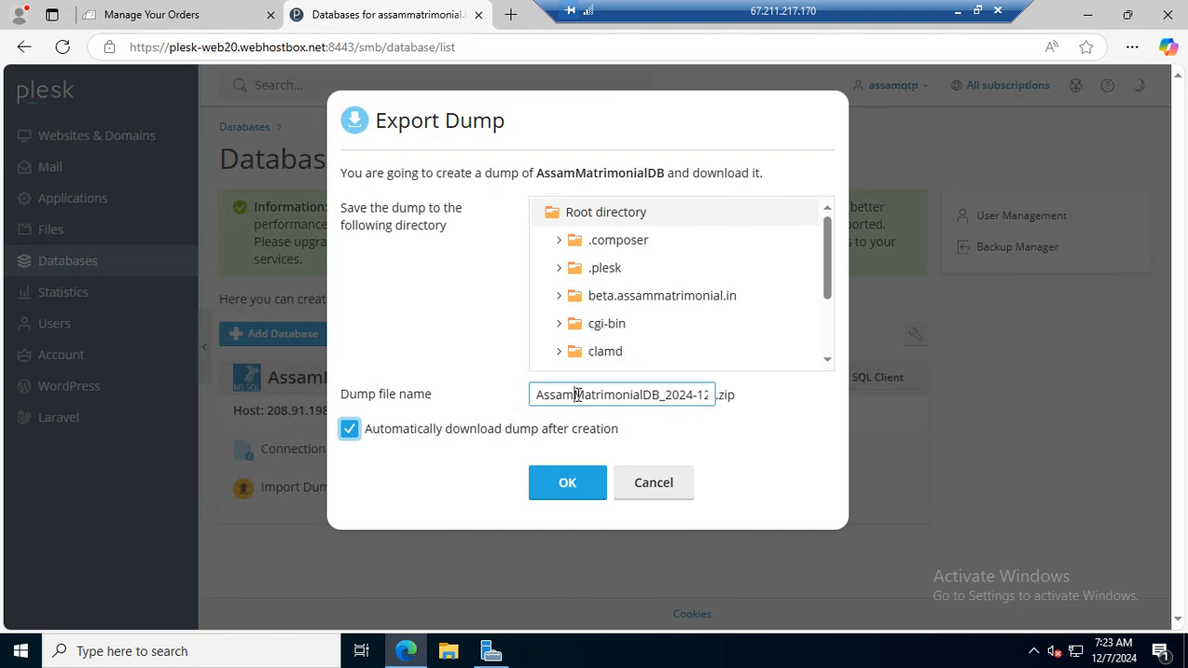
{"action": "left_click", "coordinate": [576, 395]}
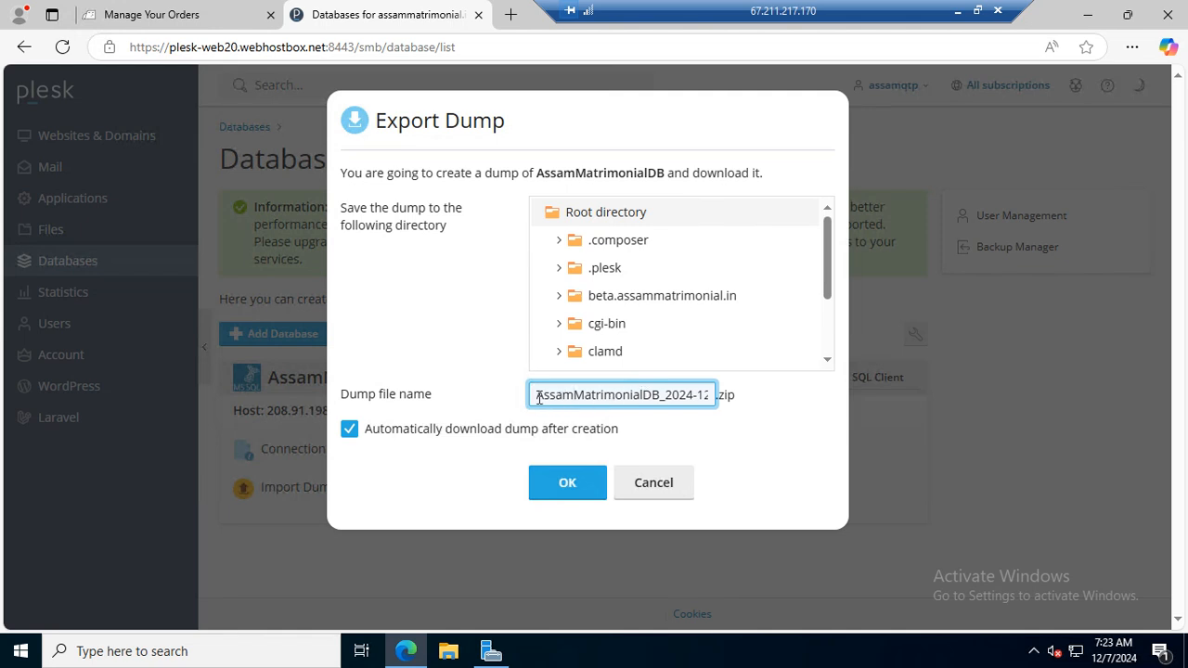
{"action": "key", "text": "Delete"}
{"action": "key", "text": "Delete"}
{"action": "key", "text": "Delete"}
{"action": "key", "text": "Delete"}
{"action": "key", "text": "Delete"}
{"action": "key", "text": "Delete"}
{"action": "key", "text": "Delete"}
{"action": "key", "text": "Delete"}
{"action": "key", "text": "Delete"}
{"action": "key", "text": "Delete"}
{"action": "key", "text": "Delete"}
{"action": "key", "text": "Delete"}
{"action": "key", "text": "Delete"}
{"action": "key", "text": "Delete"}
{"action": "key", "text": "Delete"}
{"action": "key", "text": "Delete"}
{"action": "key", "text": "Delete"}
{"action": "key", "text": "Delete"}
{"action": "key", "text": "Delete"}
{"action": "key", "text": "Delete"}
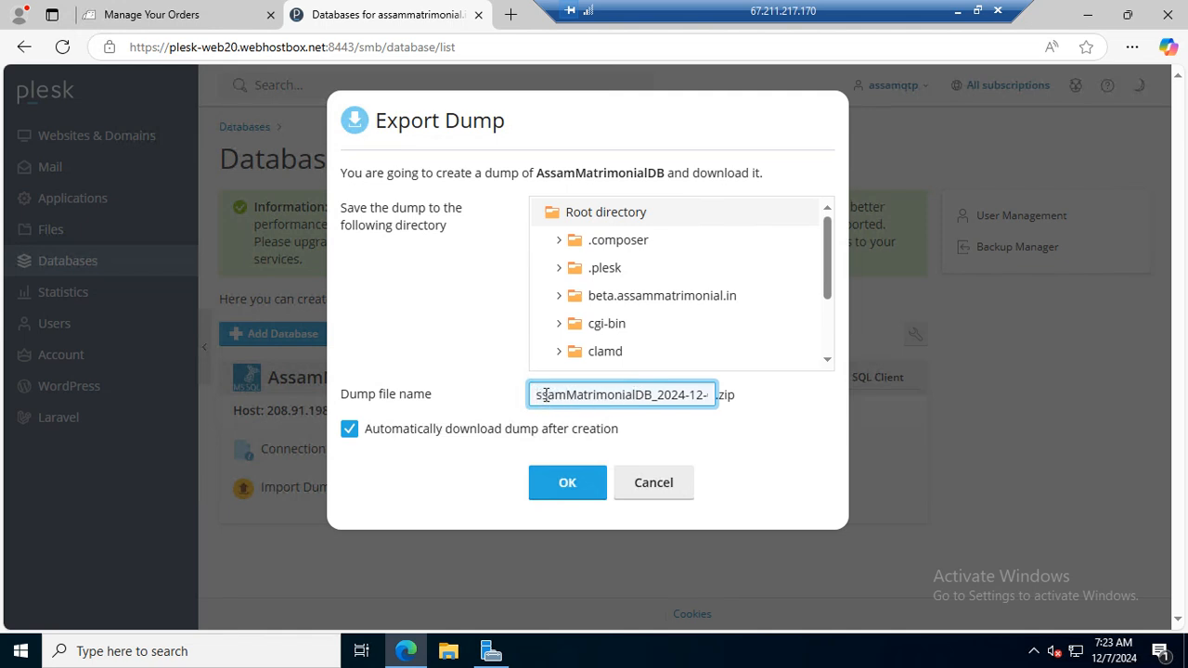
{"action": "key", "text": "Delete"}
{"action": "key", "text": "Delete"}
{"action": "key", "text": "Delete"}
{"action": "key", "text": "Delete"}
{"action": "key", "text": "Delete"}
{"action": "key", "text": "Delete"}
{"action": "key", "text": "Delete"}
{"action": "key", "text": "Delete"}
{"action": "key", "text": "Delete"}
{"action": "key", "text": "Delete"}
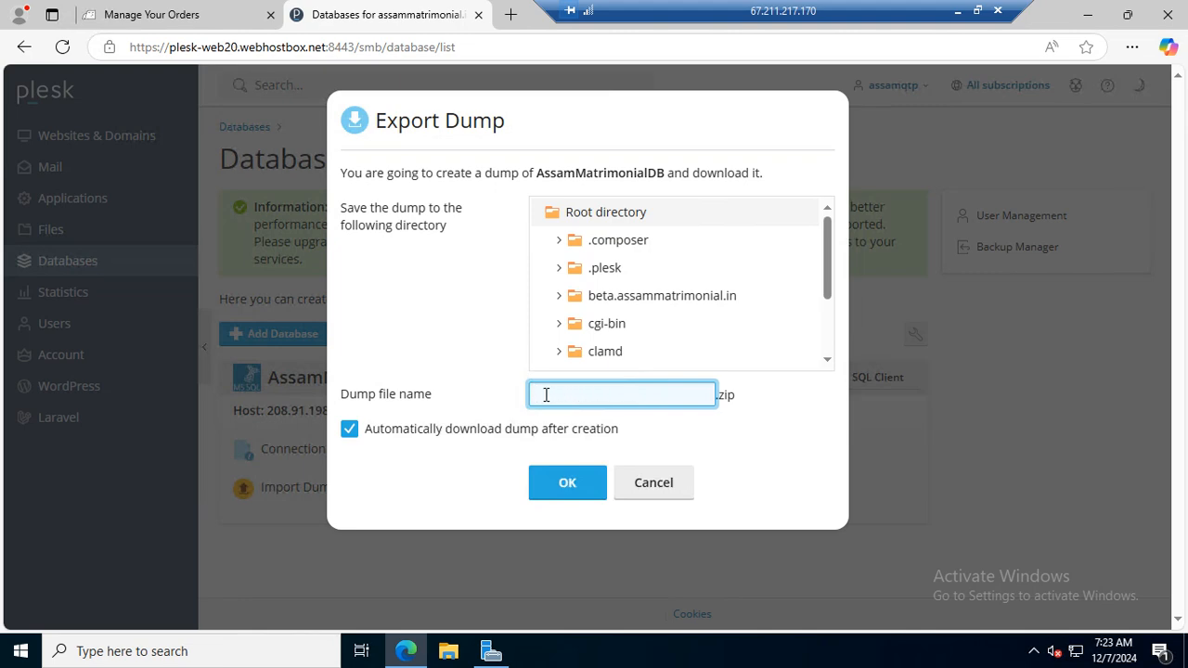
{"action": "type", "text": "asm-db-backup-dec072024"}
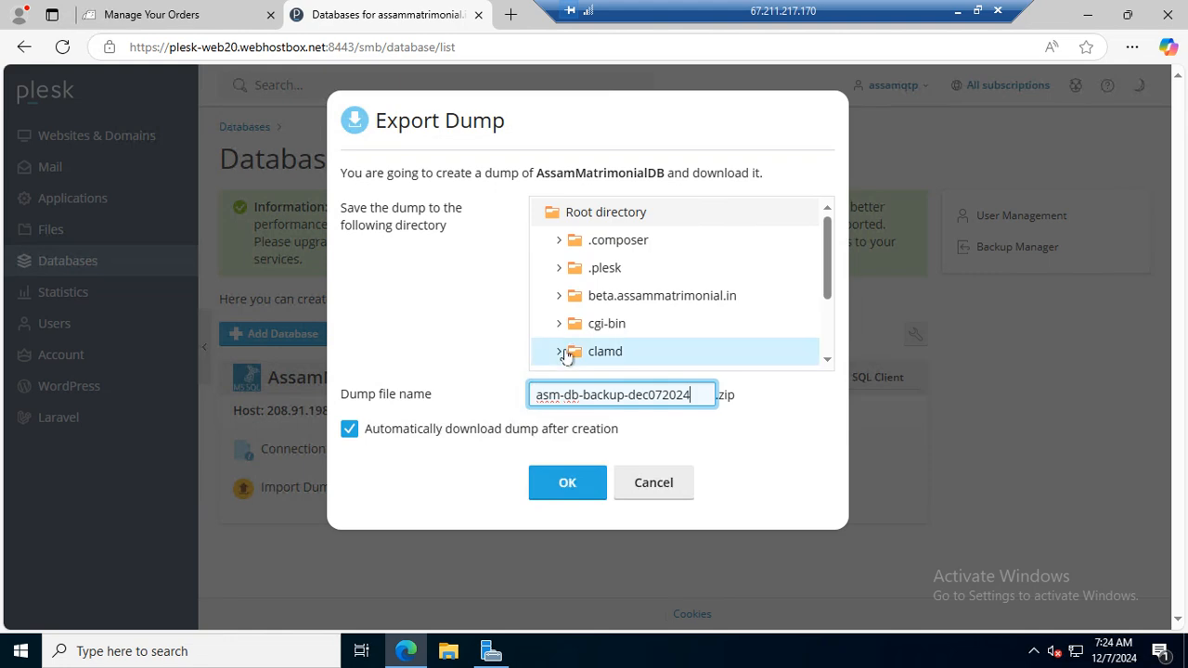
{"action": "left_click", "coordinate": [580, 486]}
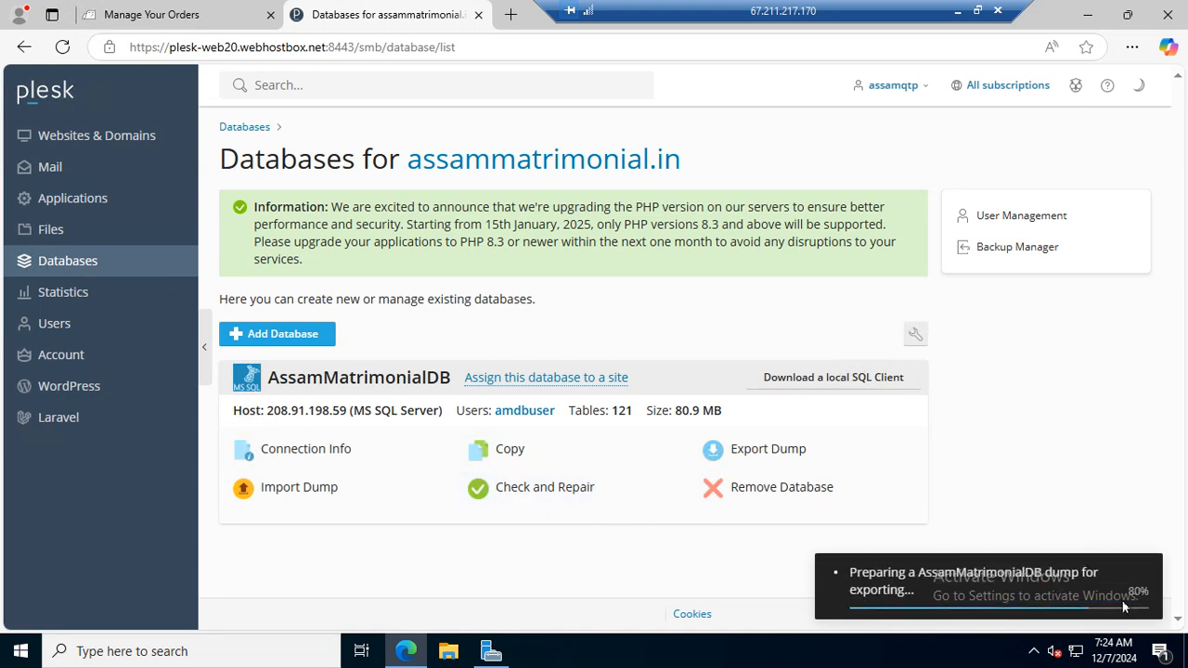
{"action": "left_click", "coordinate": [893, 596]}
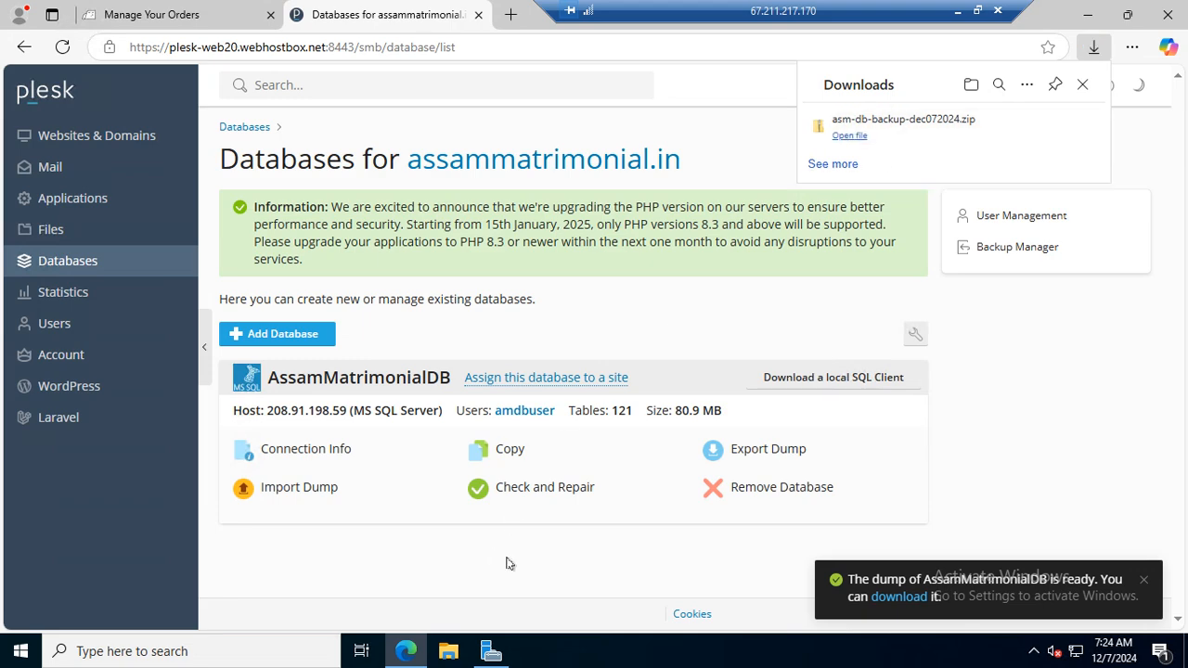
Extract the asm-db-backup-dec072024 archive in the Downloads folder and open the extracted folder to select its backup file.
{"action": "left_click", "coordinate": [448, 652]}
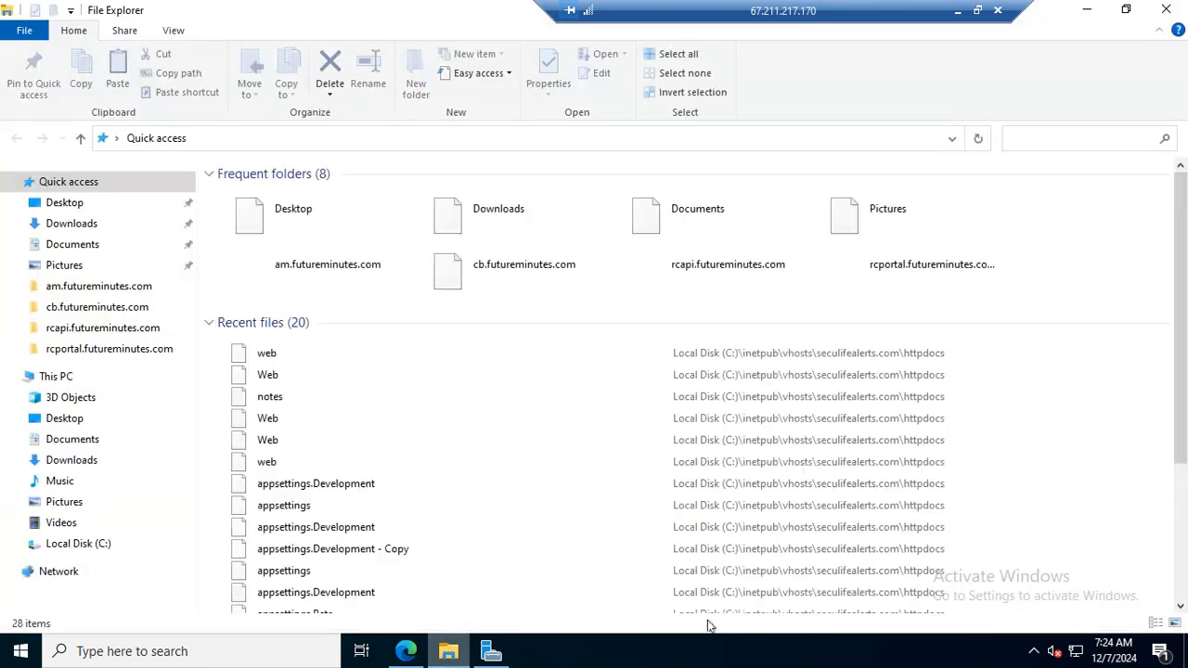
{"action": "left_click", "coordinate": [71, 223]}
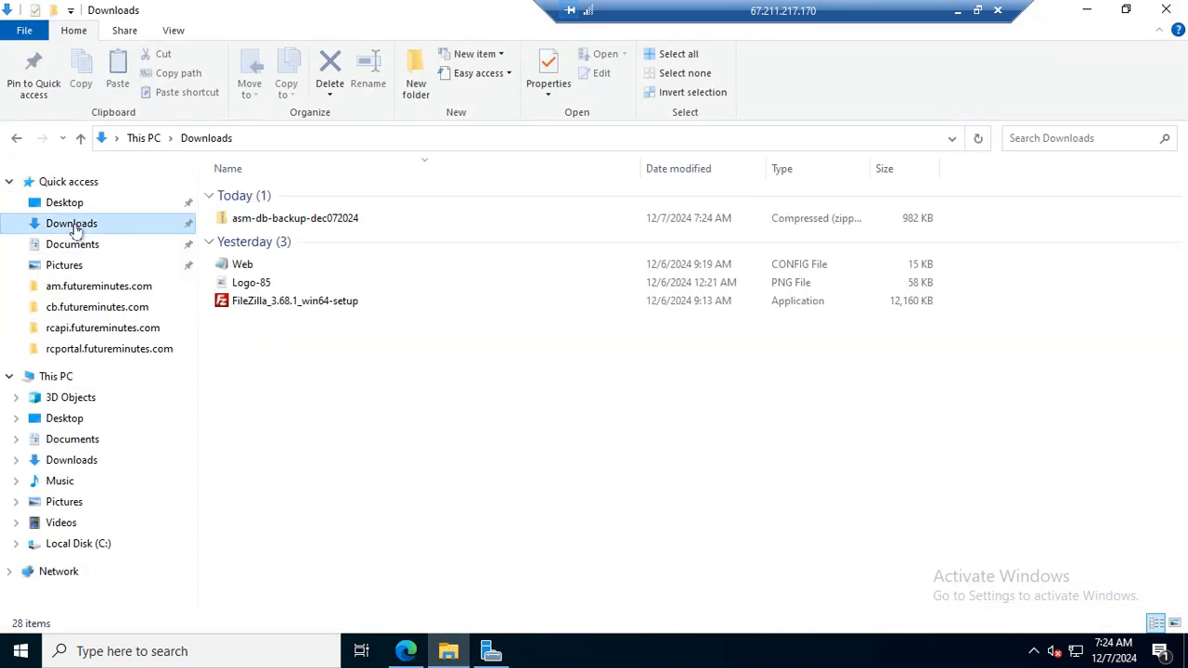
{"action": "left_click", "coordinate": [284, 220]}
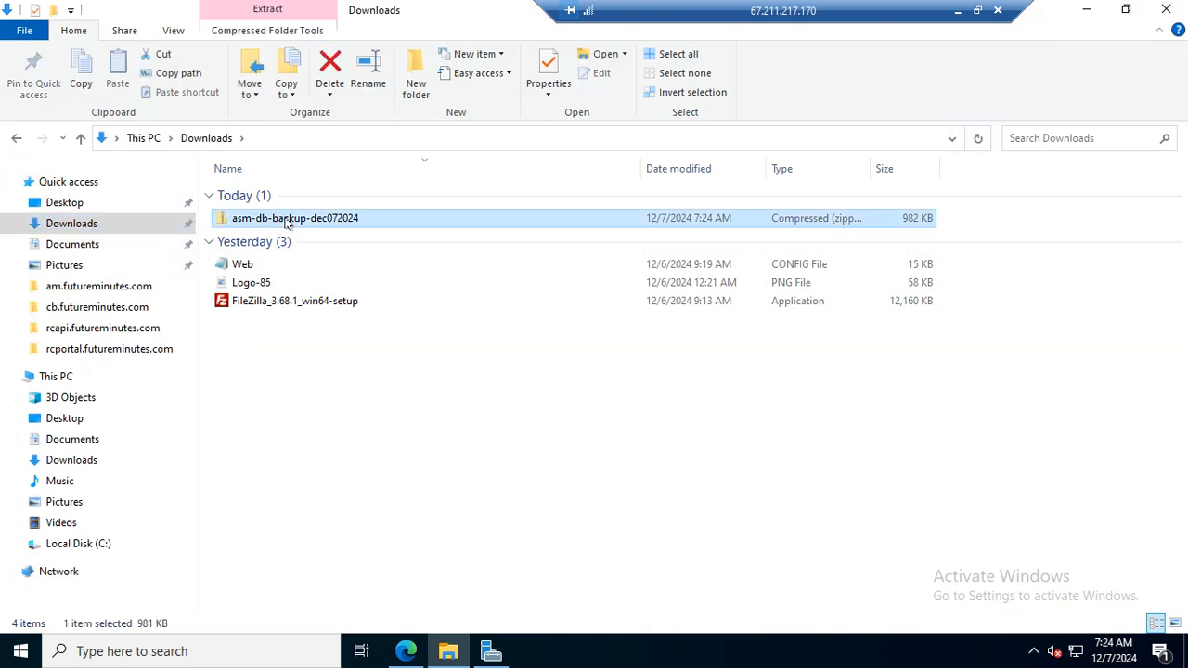
{"action": "right_click", "coordinate": [286, 220]}
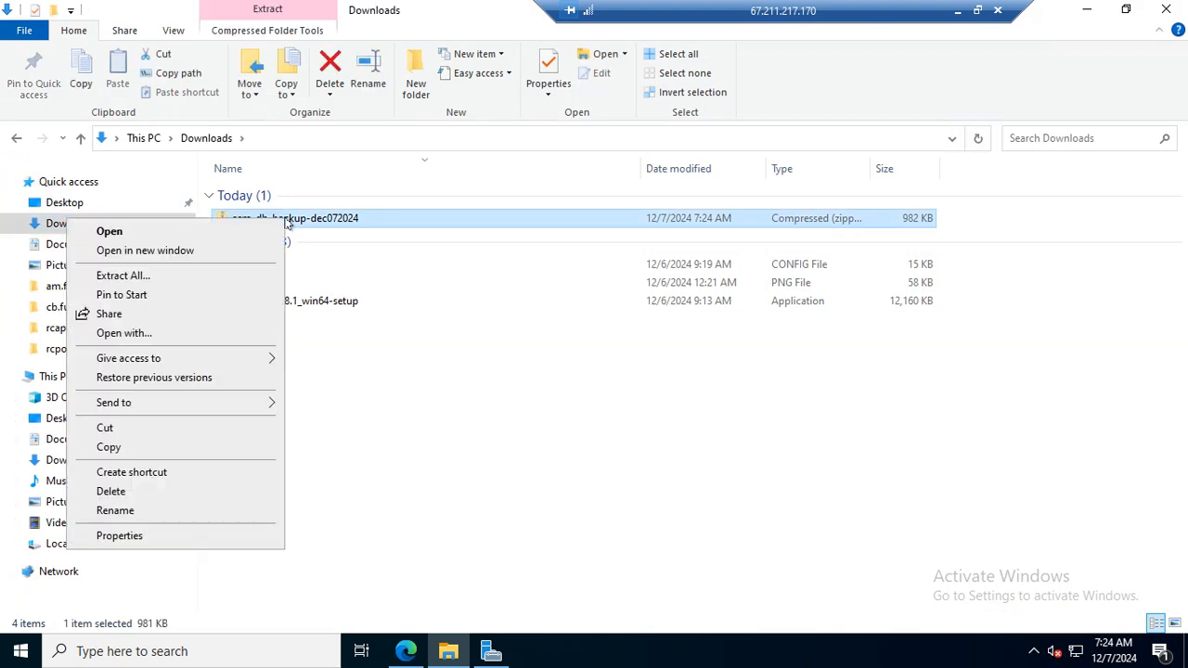
{"action": "left_click", "coordinate": [146, 275]}
{"action": "left_click", "coordinate": [733, 509]}
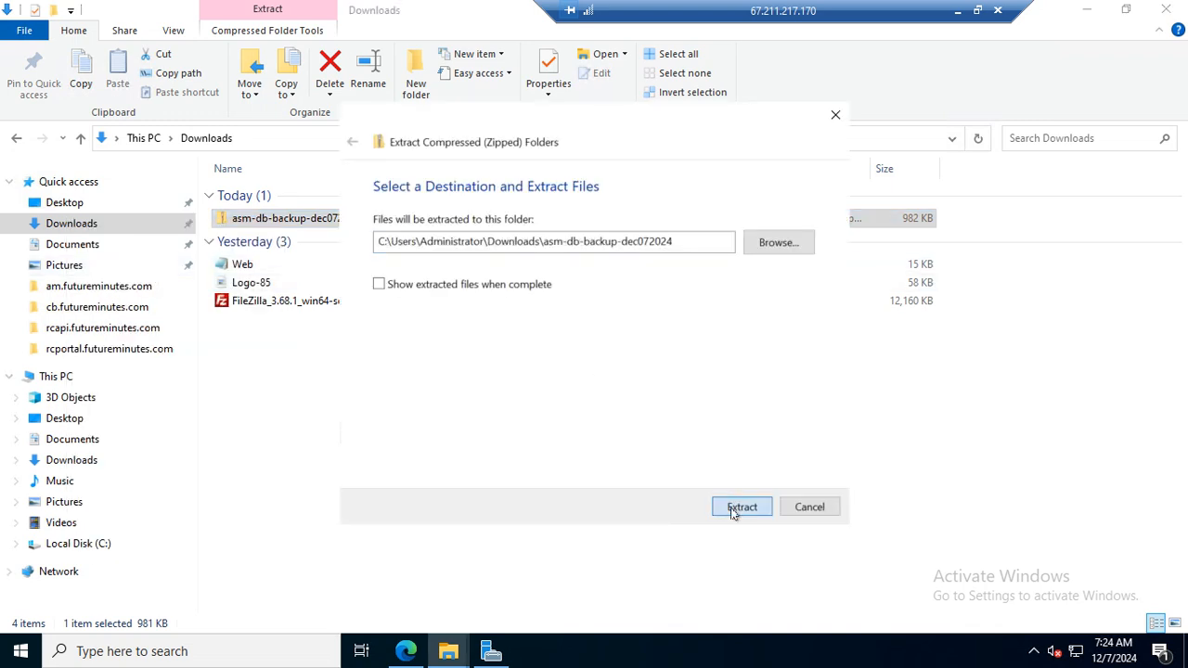
{"action": "double_click", "coordinate": [336, 237]}
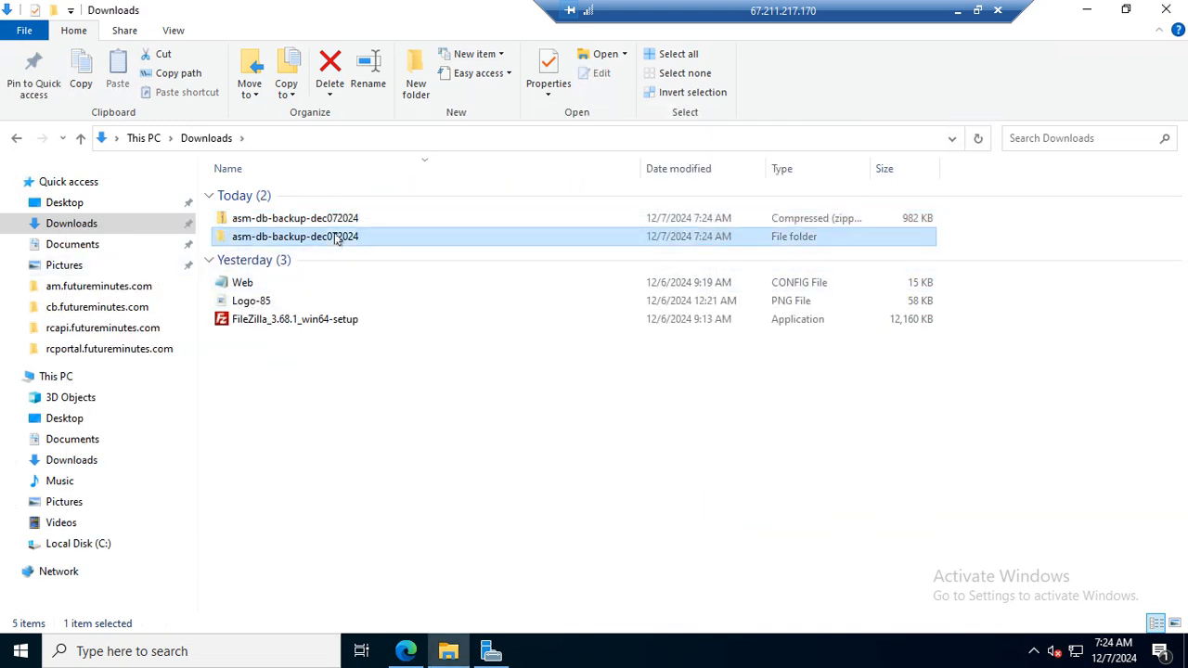
{"action": "left_click", "coordinate": [323, 193]}
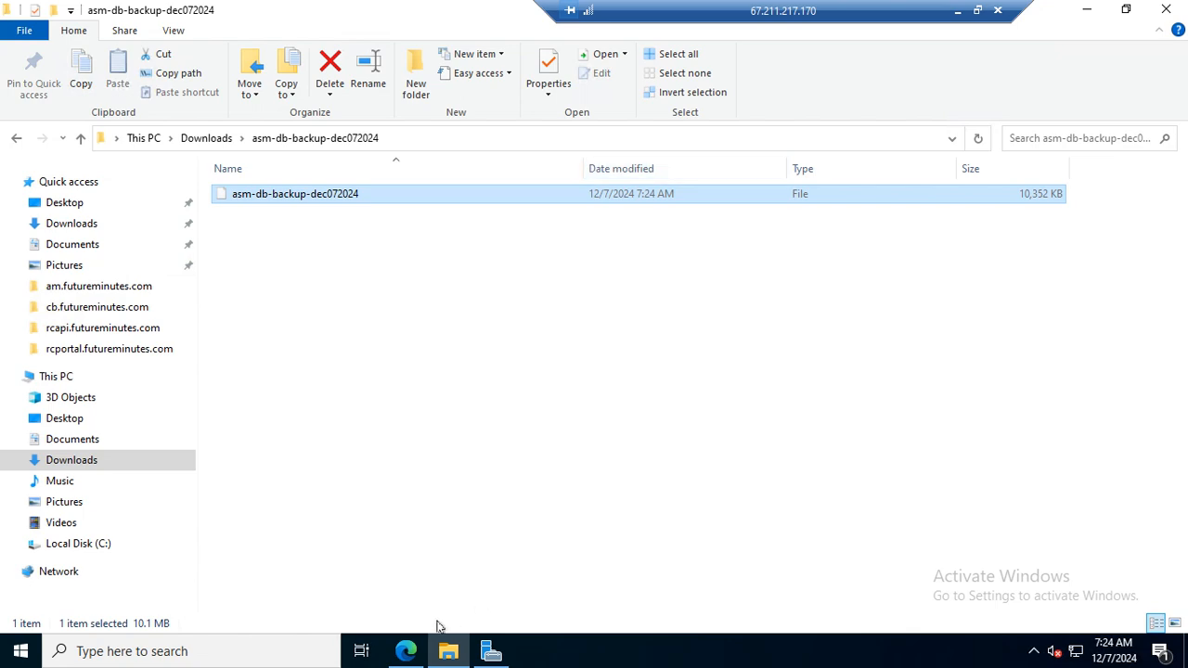
Switch back to the Plesk browser window and examine the website files in the httpdocs folder of the file manager.
{"action": "left_click", "coordinate": [406, 650]}
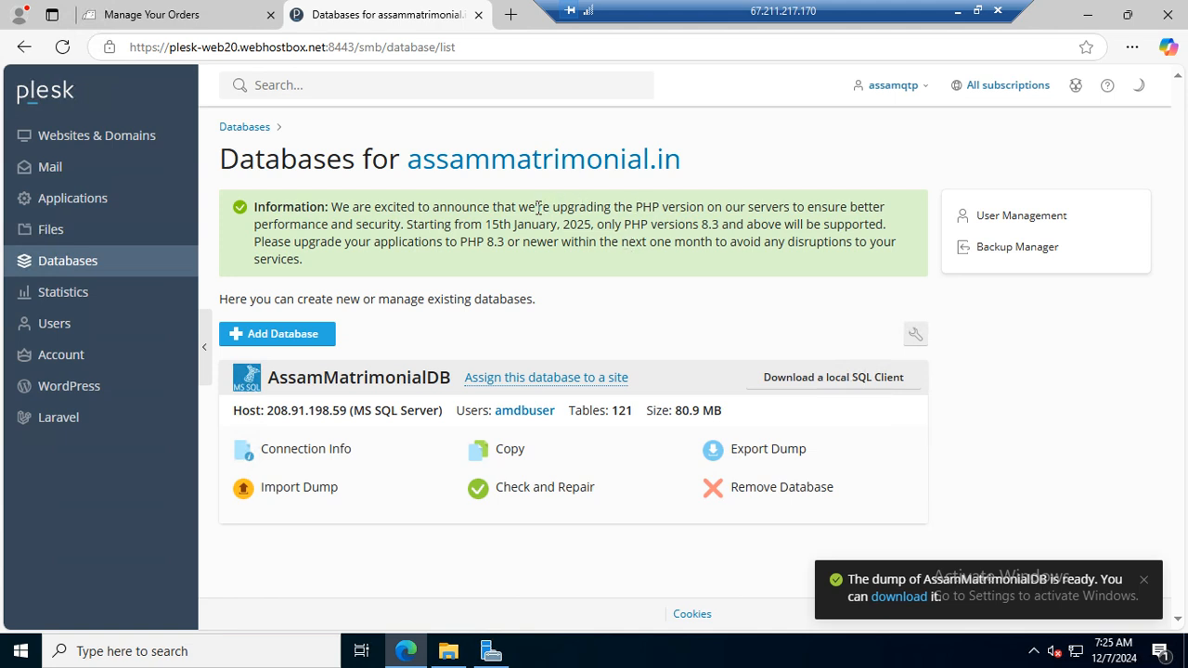
{"action": "left_click_drag", "start_coordinate": [261, 209], "coordinate": [428, 243]}
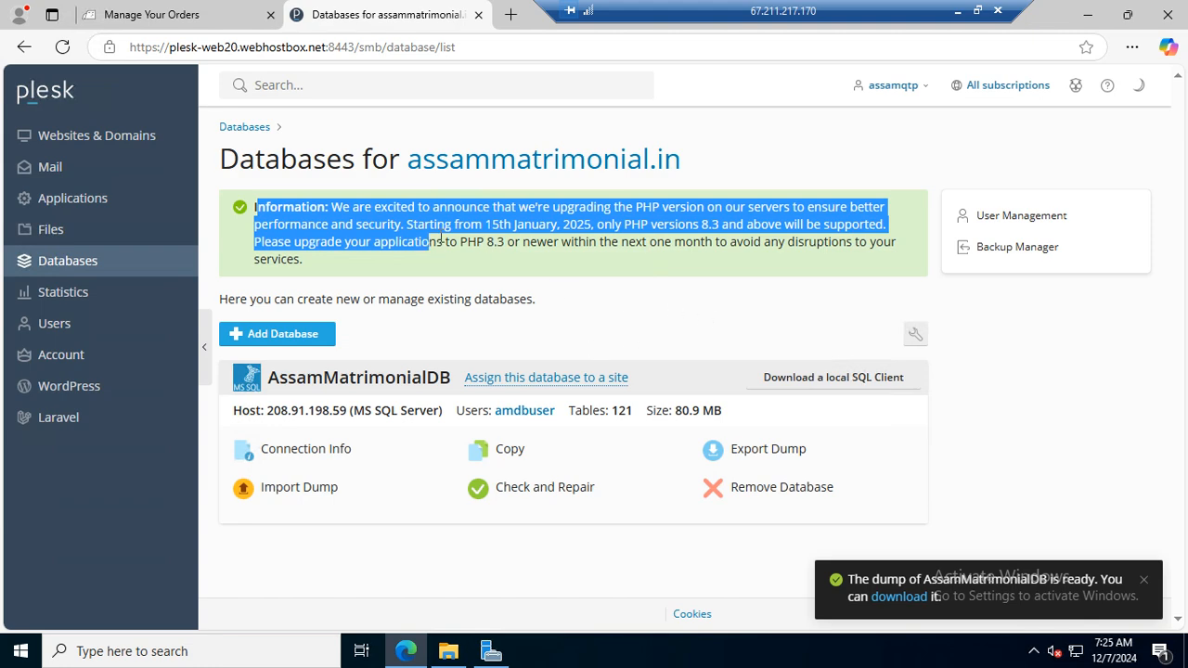
{"action": "left_click", "coordinate": [78, 234]}
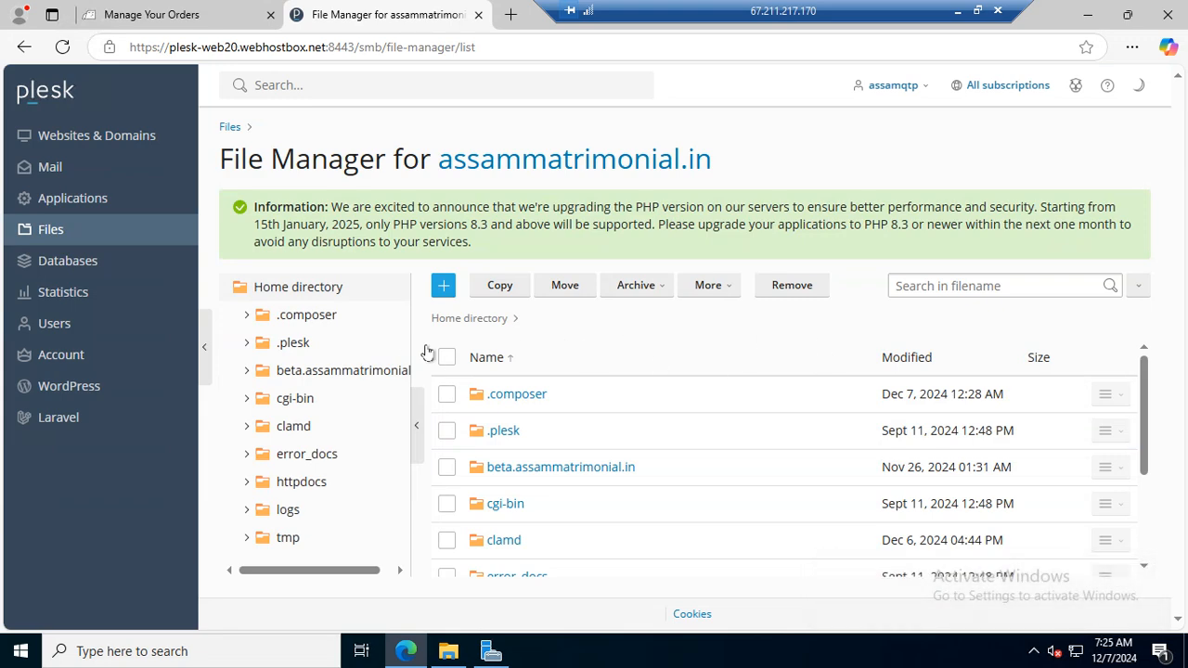
{"action": "left_click", "coordinate": [306, 485]}
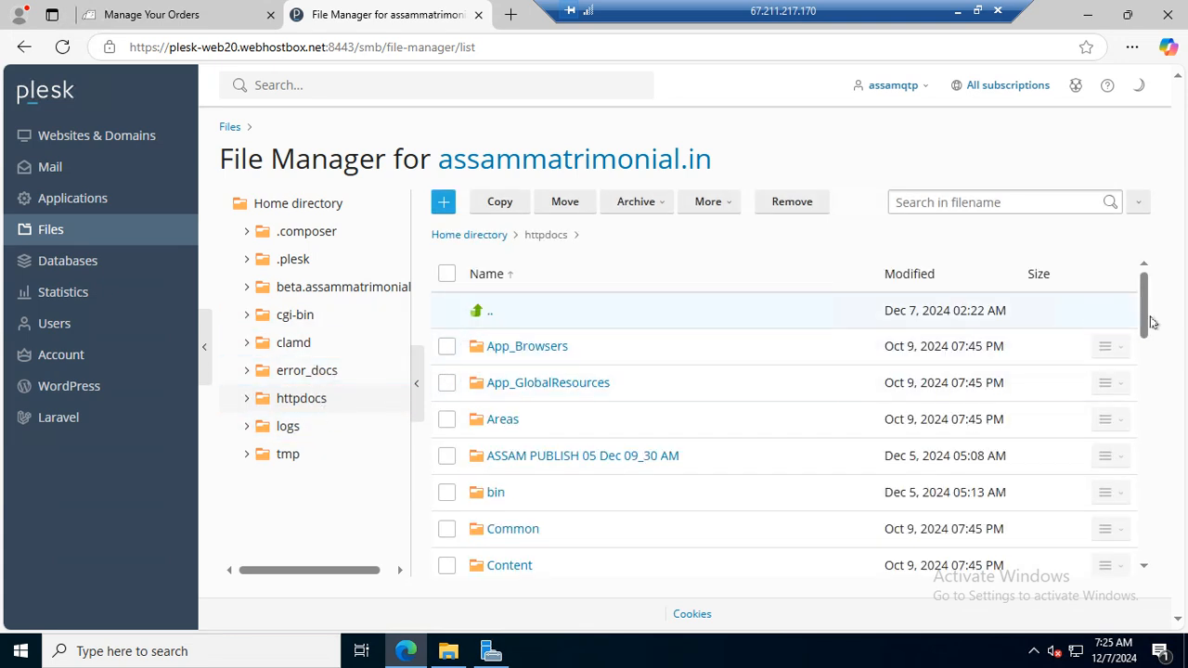
{"action": "scroll", "coordinate": [1159, 386], "scroll_direction": "down", "scroll_amount": 1}
{"action": "scroll", "coordinate": [1167, 463], "scroll_direction": "down", "scroll_amount": 6}
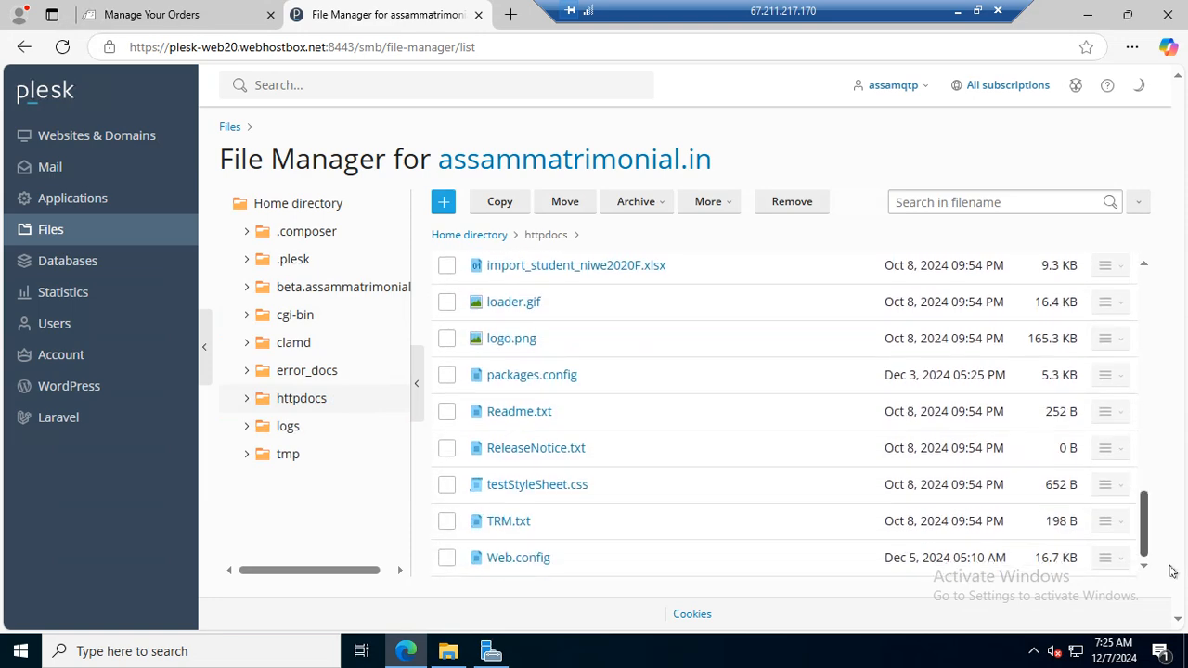
{"action": "scroll", "coordinate": [1167, 376], "scroll_direction": "up", "scroll_amount": 10}
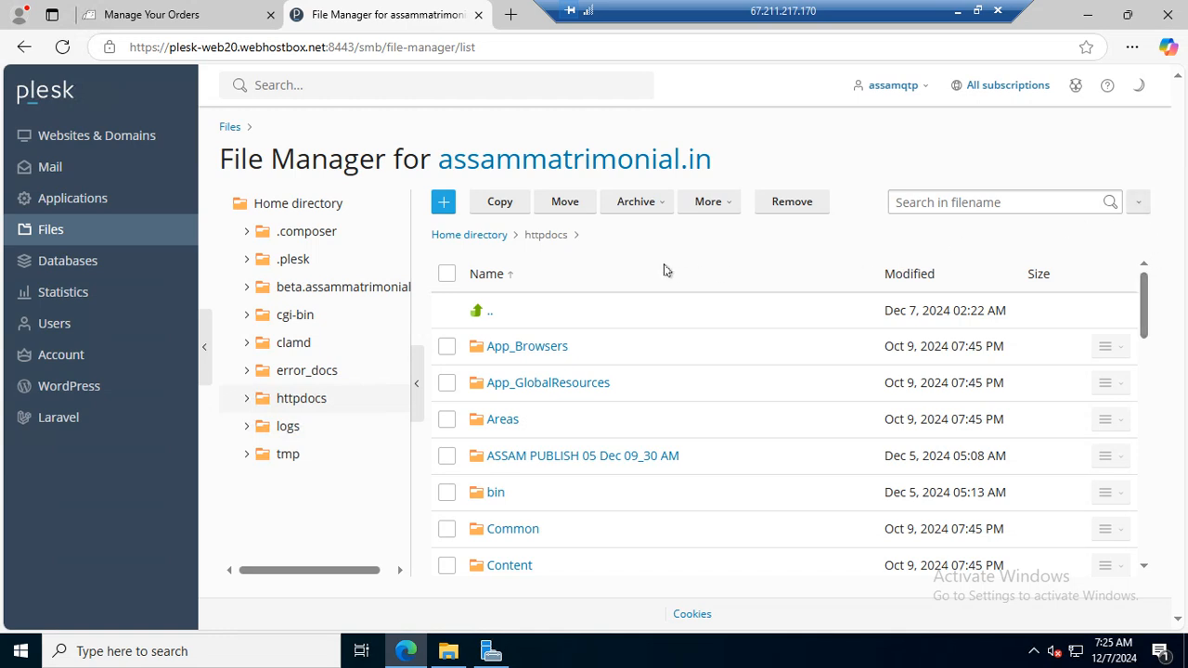
Select all items in the httpdocs folder and show the available archive operations.
{"action": "left_click", "coordinate": [446, 274]}
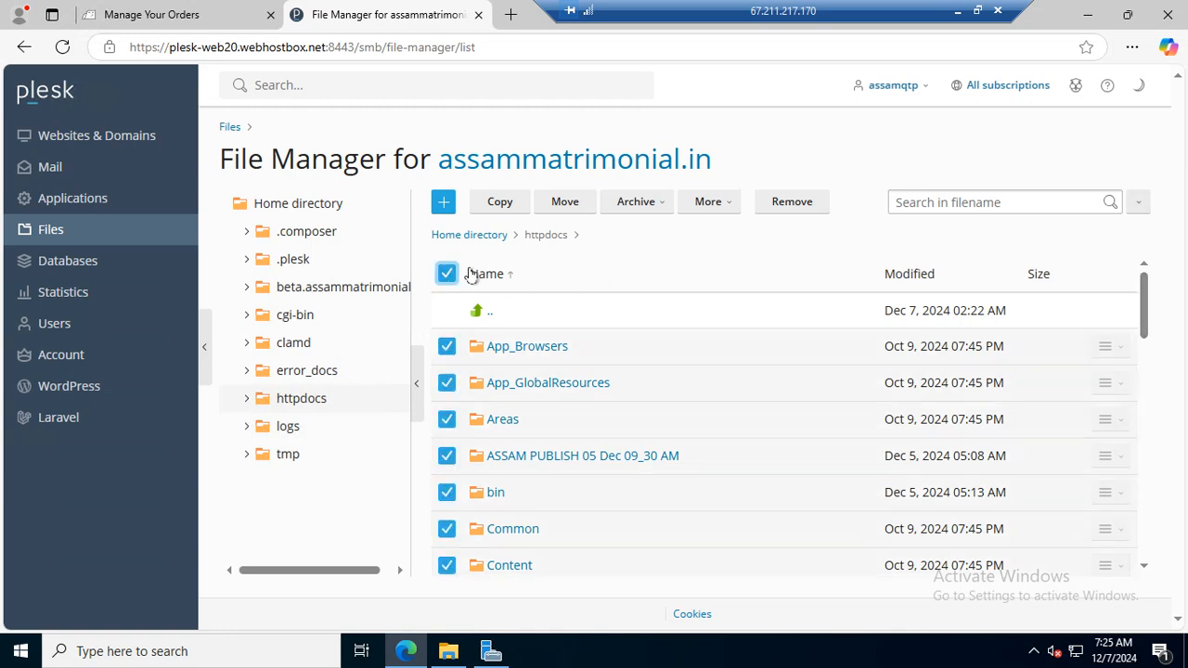
{"action": "left_click", "coordinate": [665, 208]}
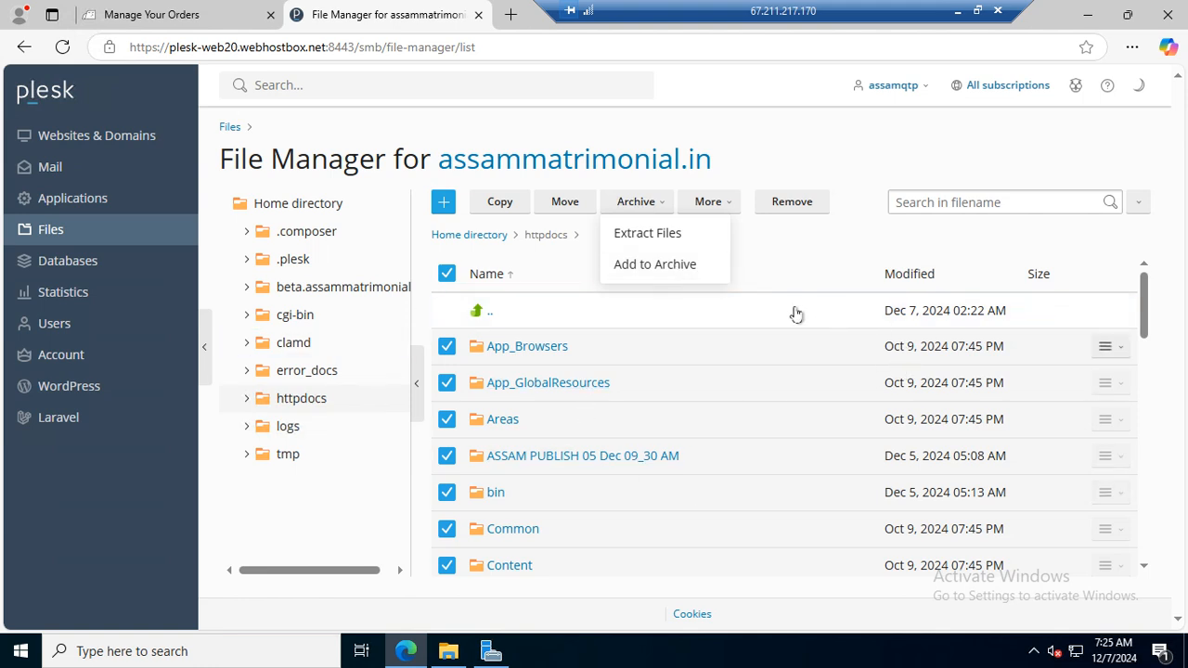
{"action": "left_click", "coordinate": [794, 204]}
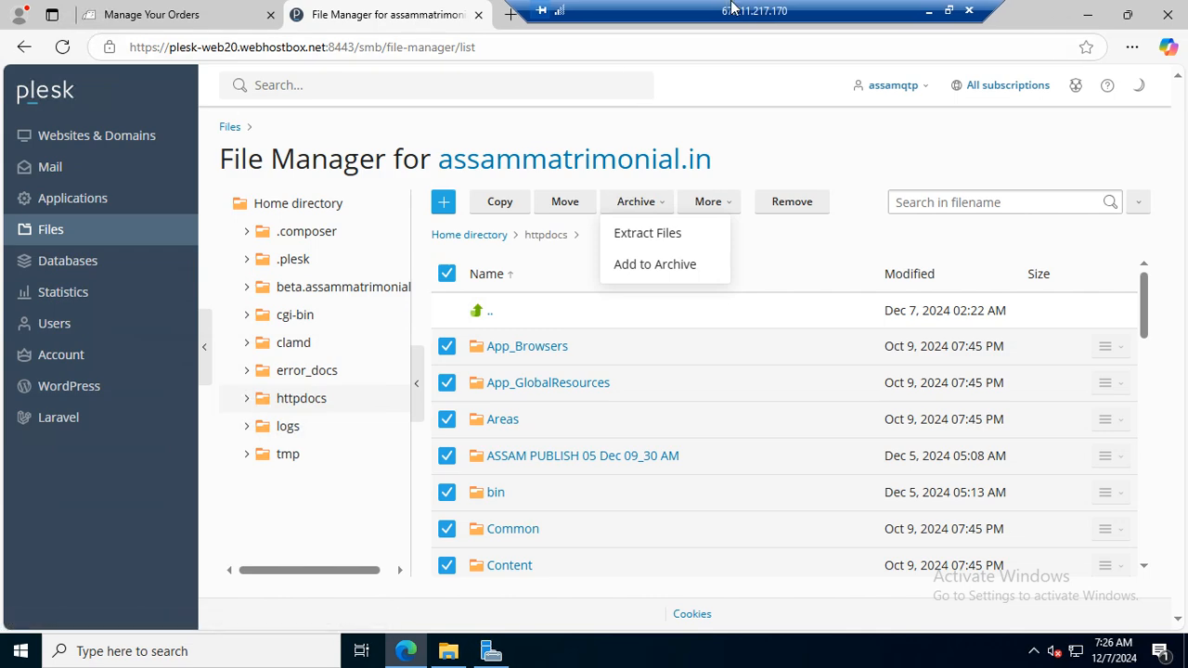
Shift the remote session's connection bar aside and minimize the session to return to the local Notepad window.
{"action": "left_click_drag", "start_coordinate": [759, 7], "coordinate": [715, 7]}
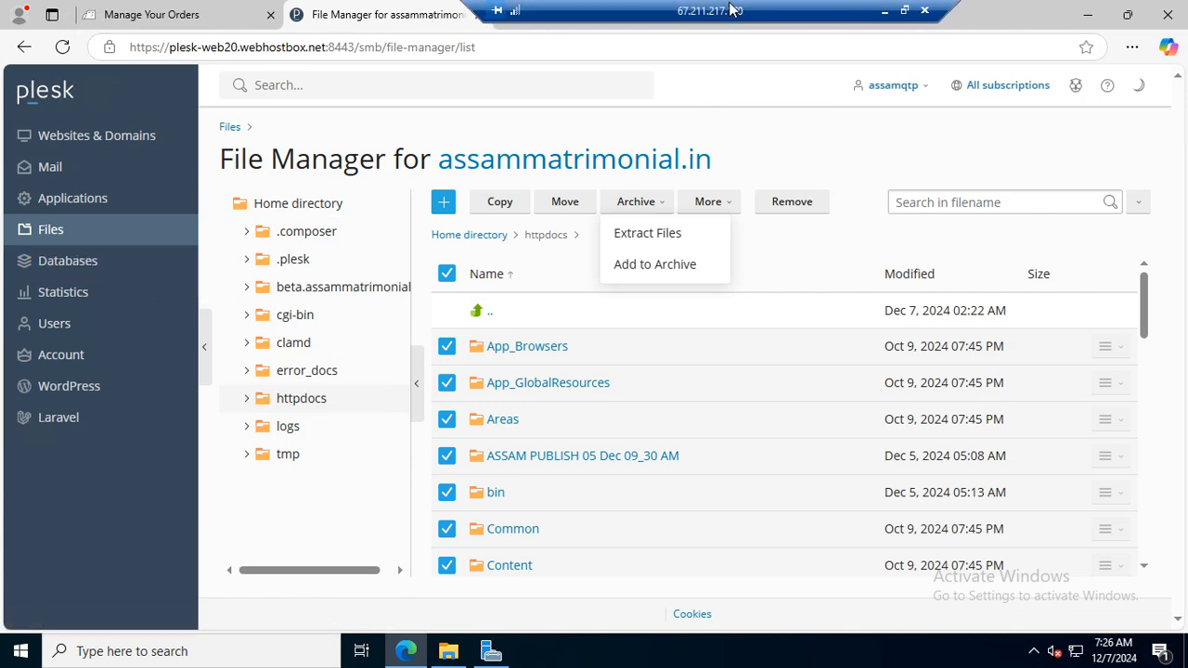
{"action": "mouse_move", "coordinate": [729, 9]}
{"action": "left_mouse_down"}
{"action": "mouse_move", "coordinate": [629, 9]}
{"action": "mouse_move", "coordinate": [989, 9]}
{"action": "mouse_move", "coordinate": [708, 11]}
{"action": "left_mouse_up"}
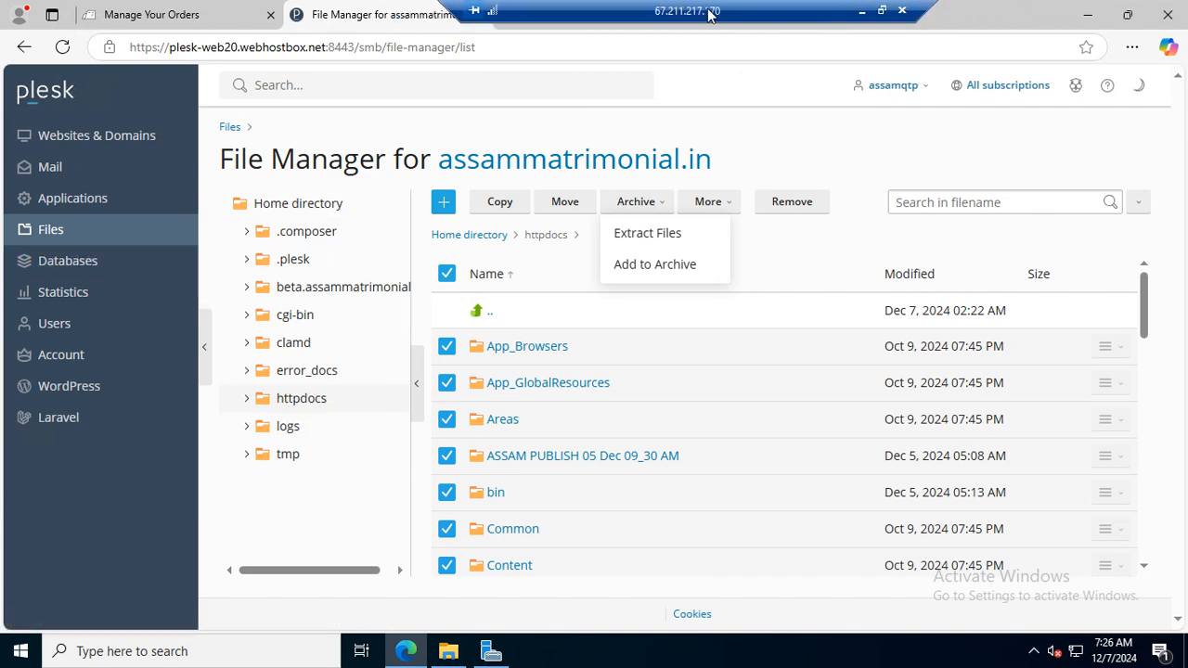
{"action": "left_click", "coordinate": [861, 10]}
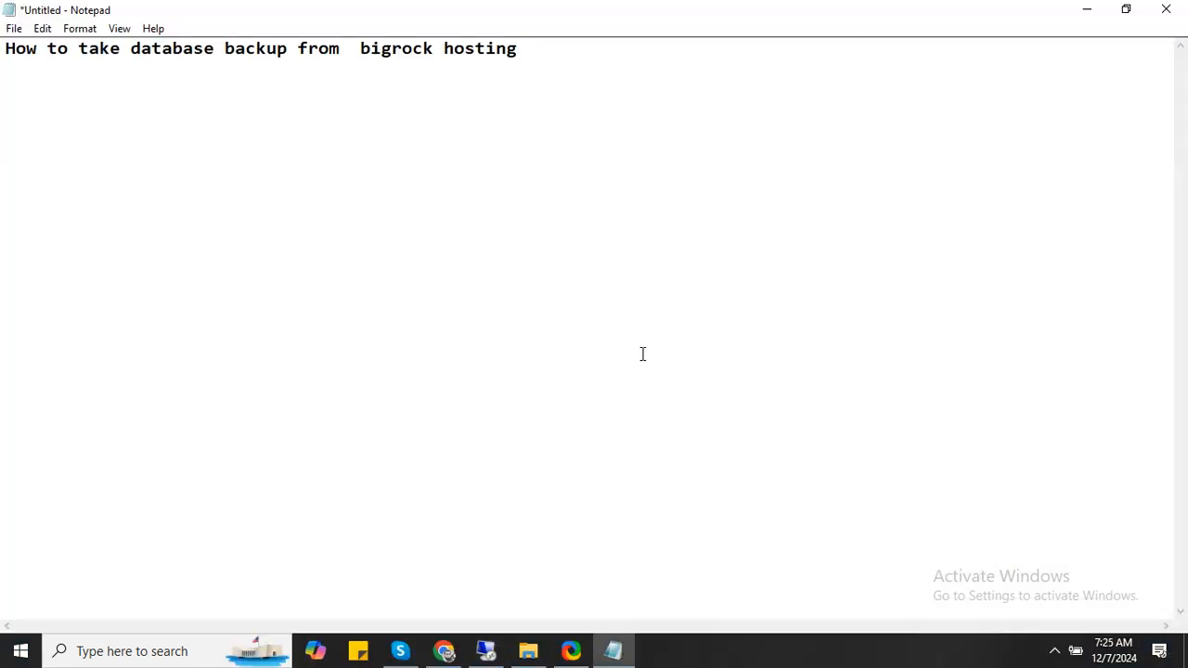